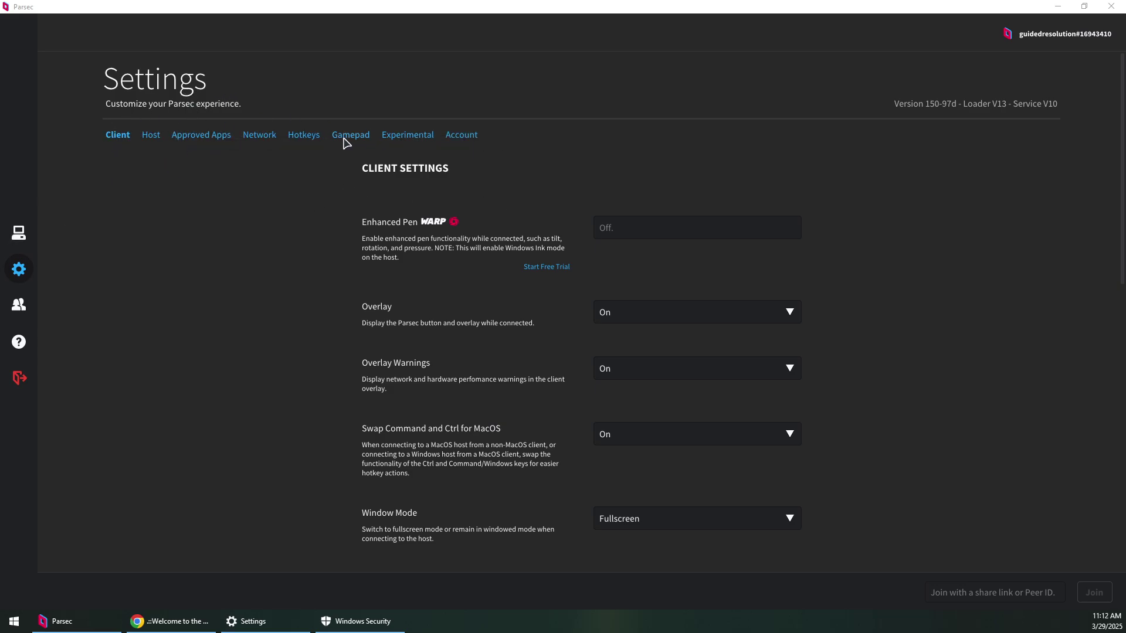
Step: Review Parsec's network settings: client port, host start port, UPnP and congestion algorithm
click(271, 139)
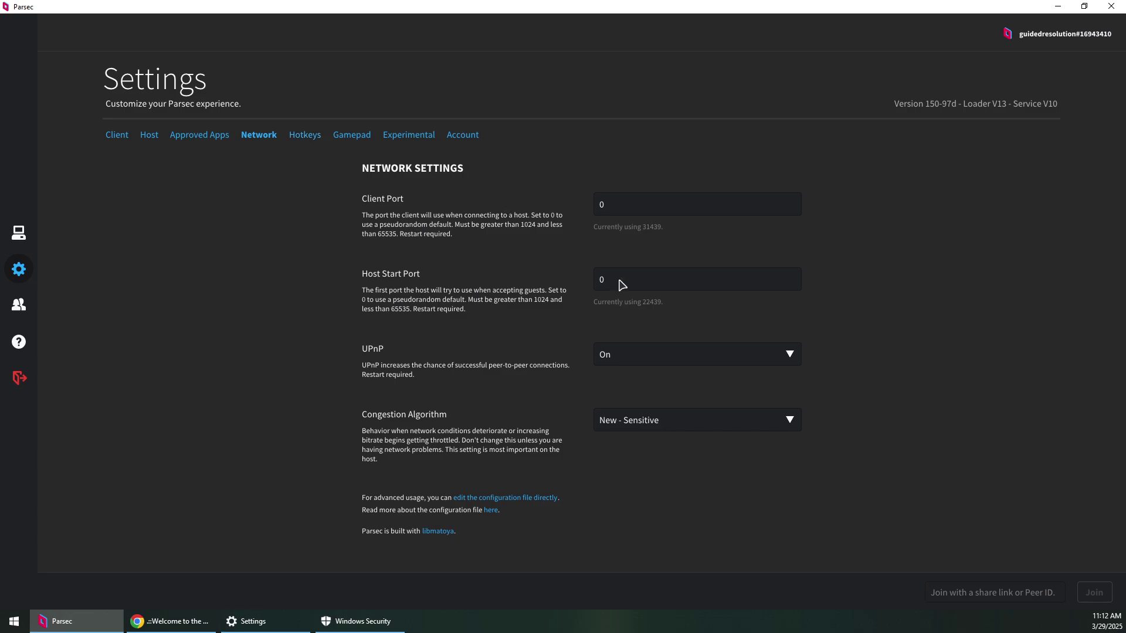
click(660, 206)
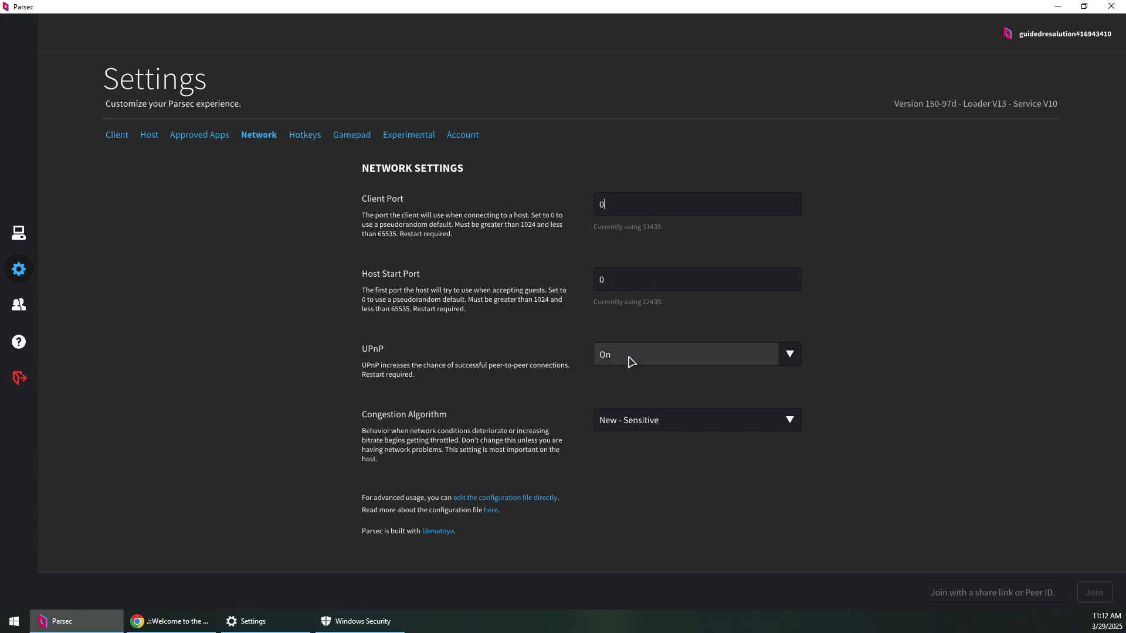
click(628, 286)
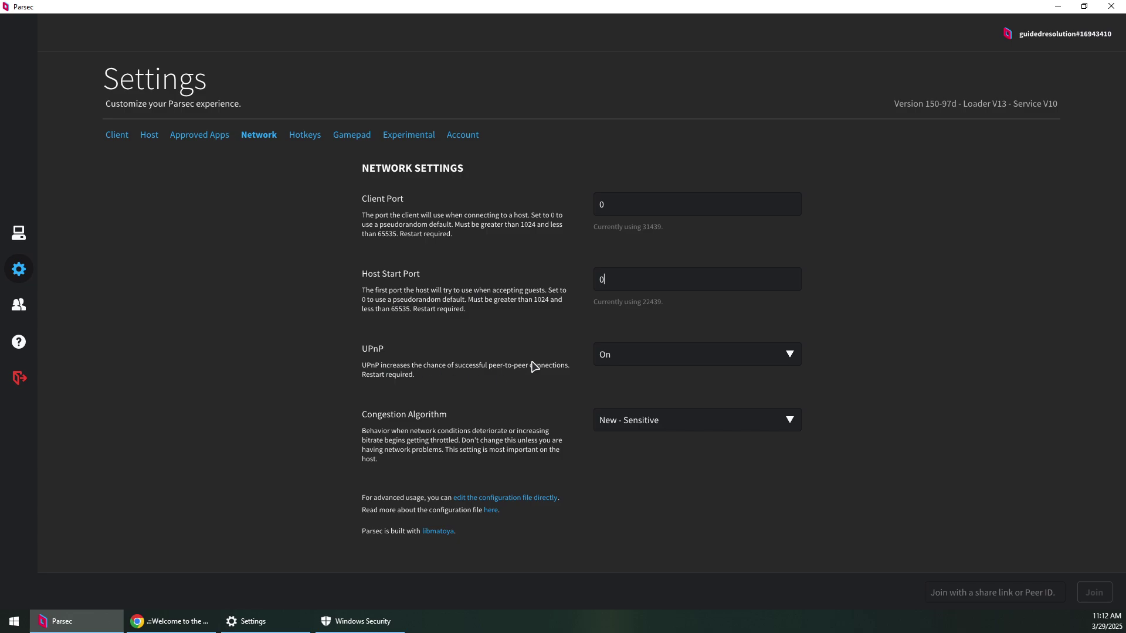
click(625, 355)
click(625, 357)
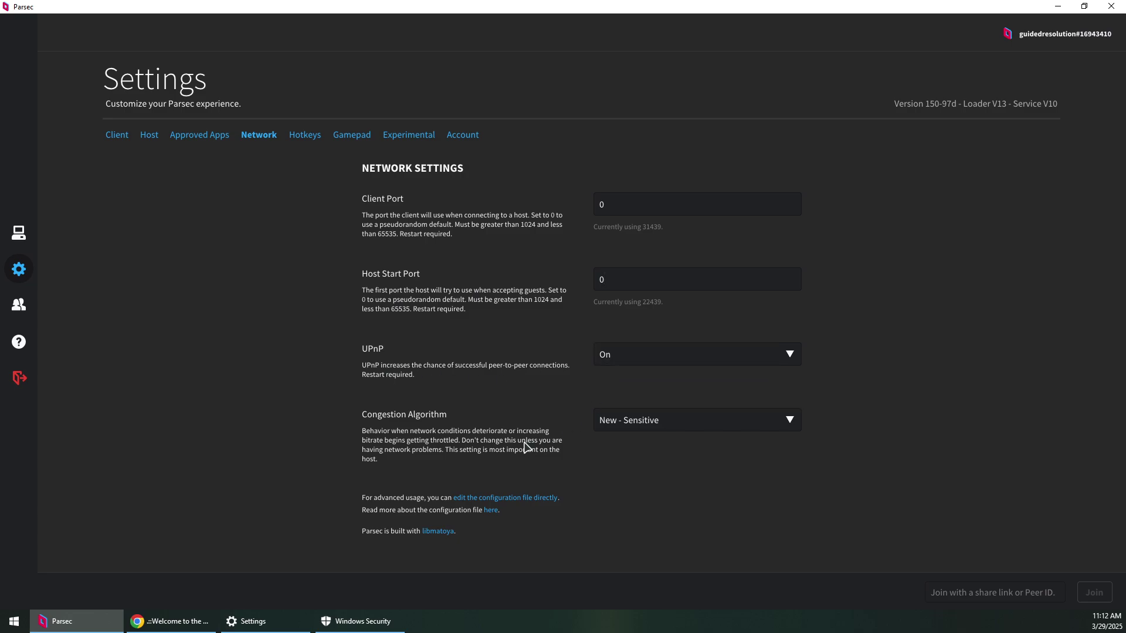
click(639, 428)
click(638, 428)
Step: Switch to Windows Settings and open the list of apps allowed through the firewall under Windows Security's network protection
click(300, 621)
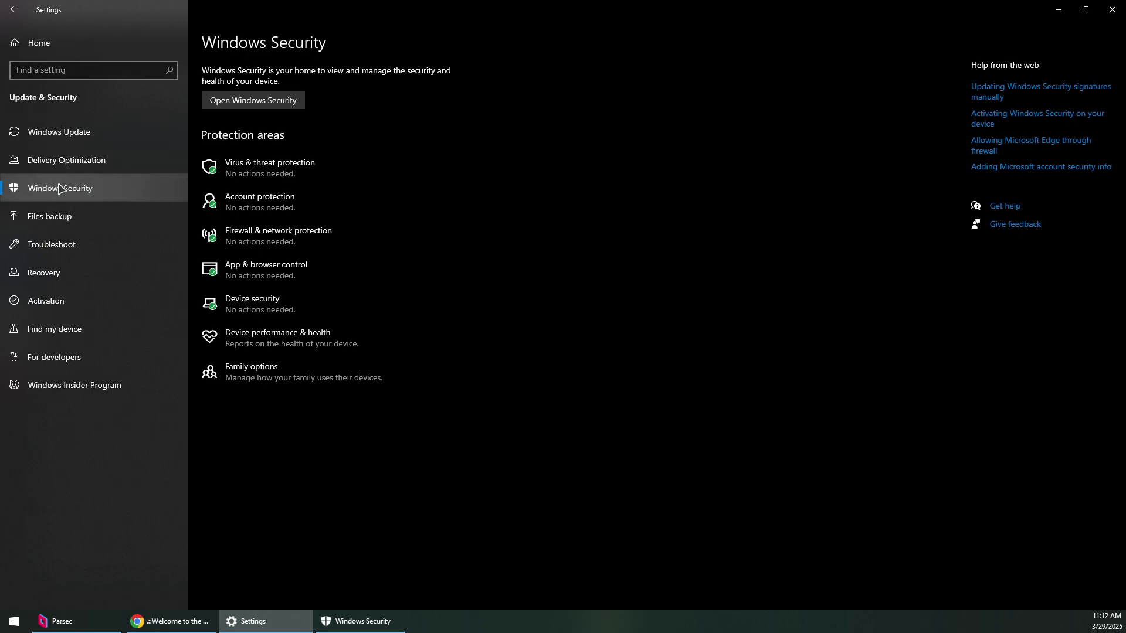
click(14, 9)
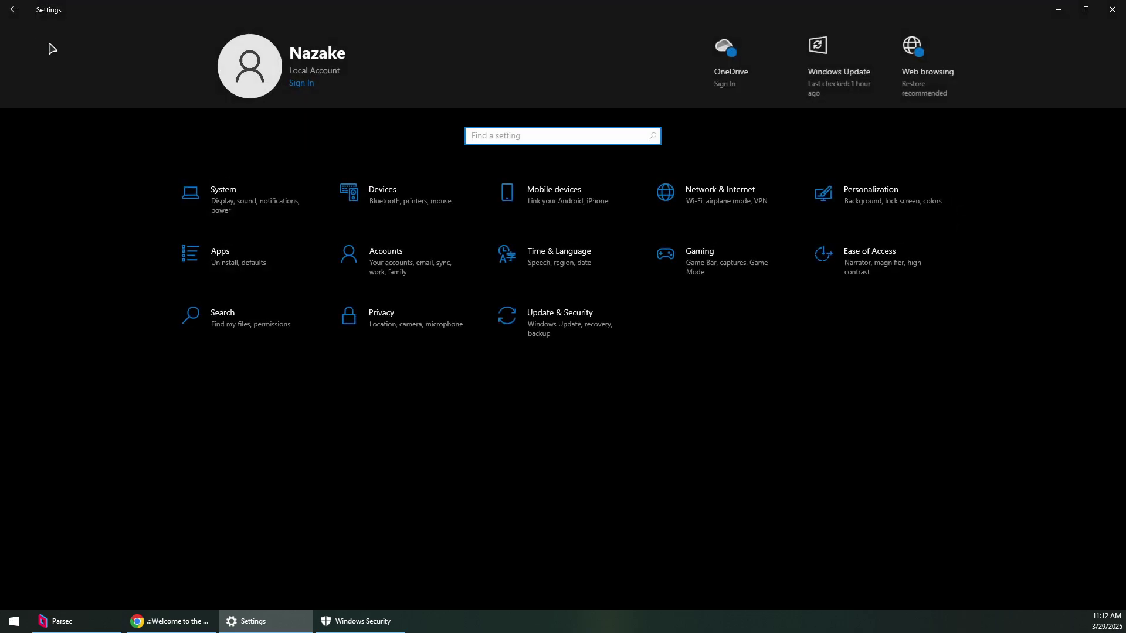
click(573, 325)
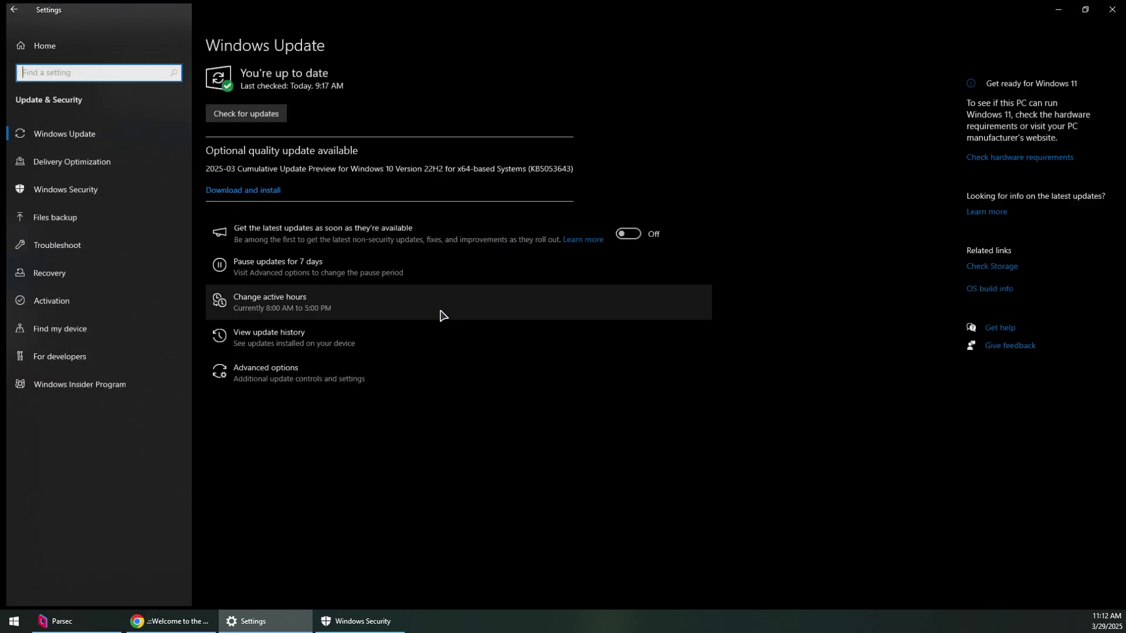
click(95, 190)
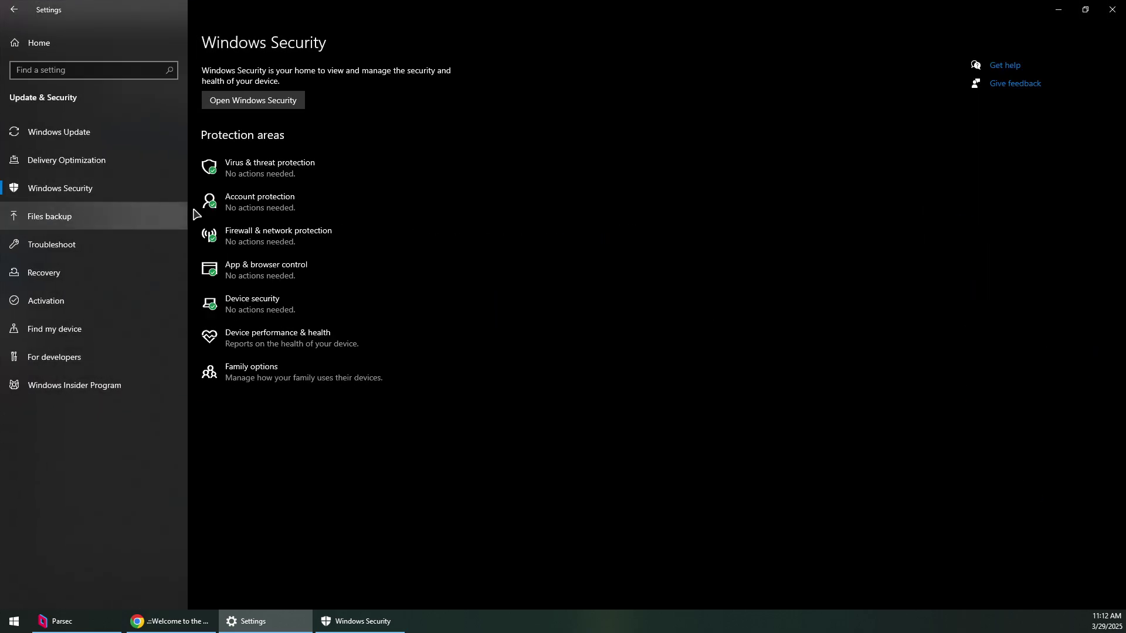
click(263, 238)
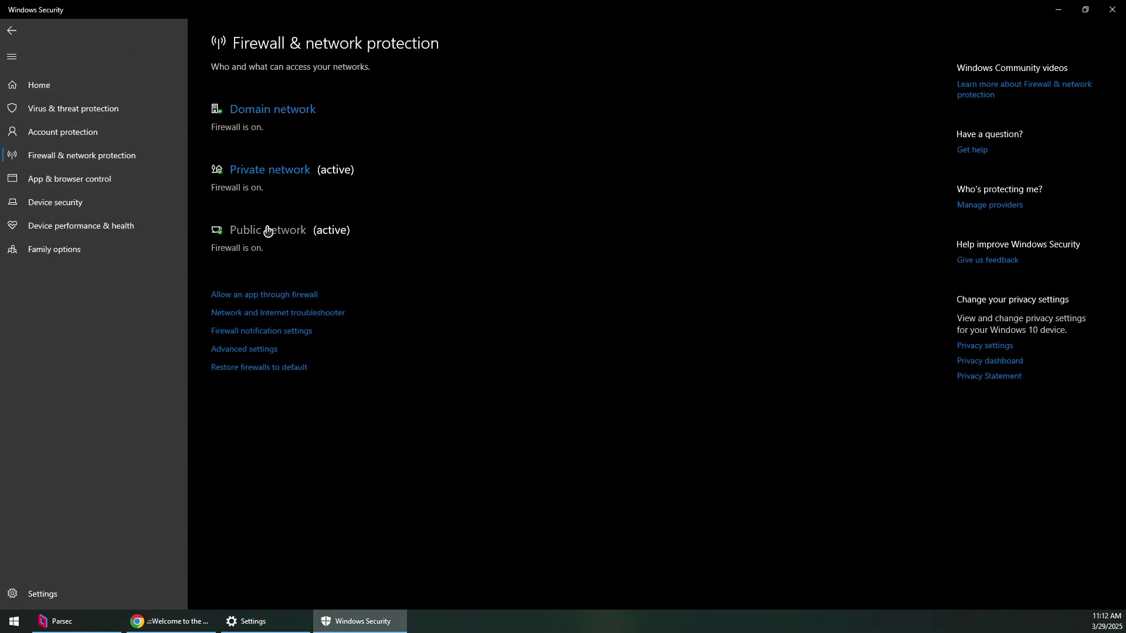
click(254, 295)
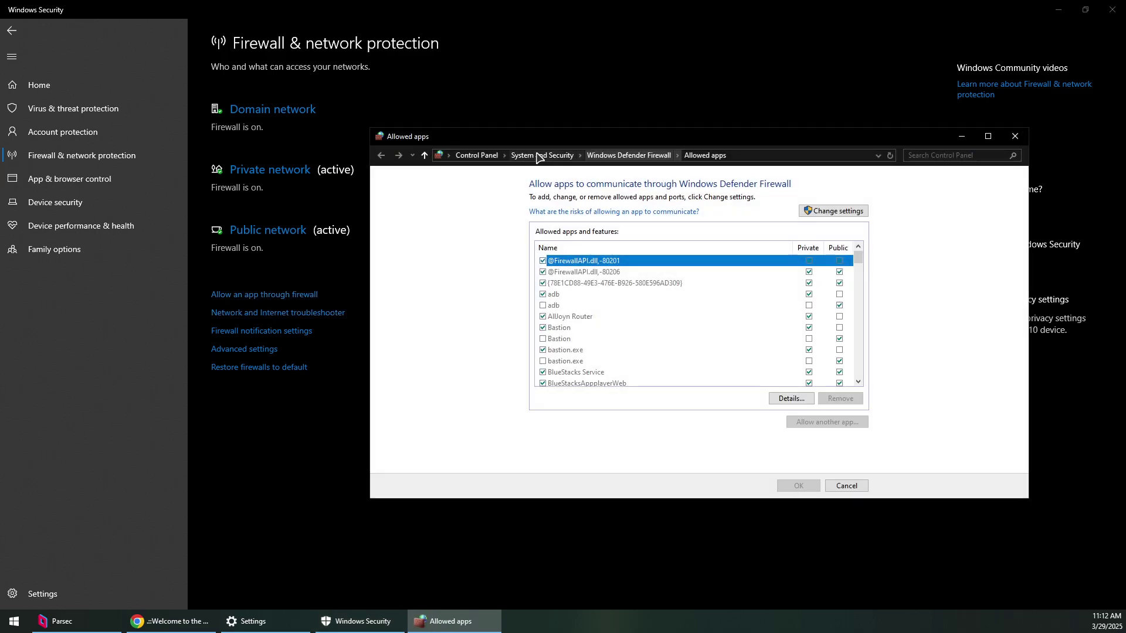
drag(535, 140, 458, 129)
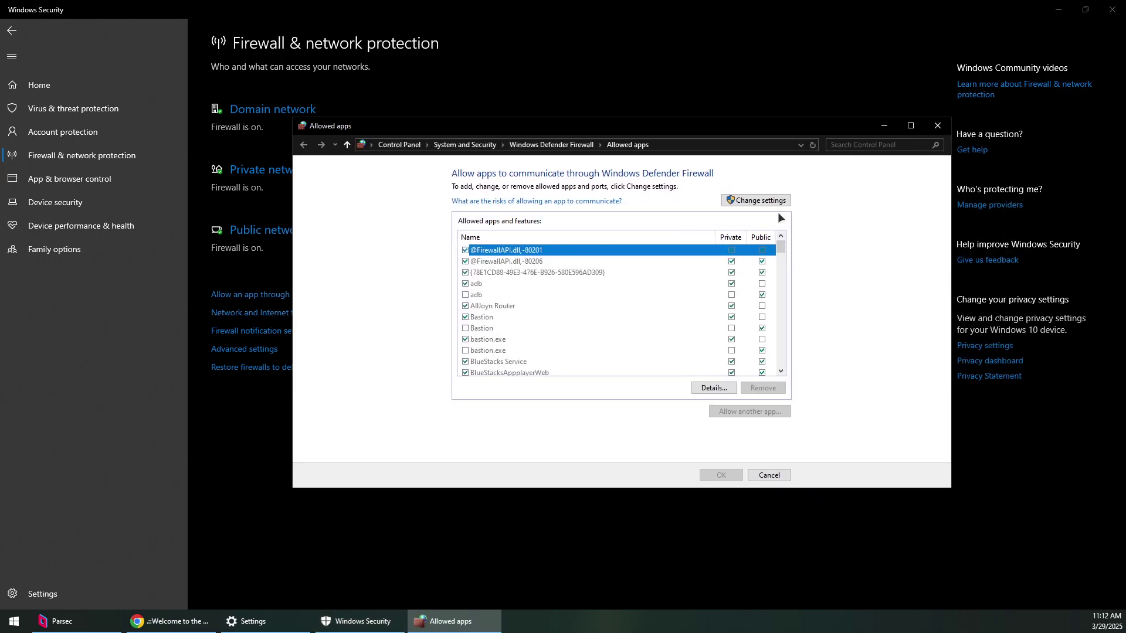
Step: Select Parsec in the list of allowed apps and features and unlock the list for changes
scroll(551, 299, down, 8)
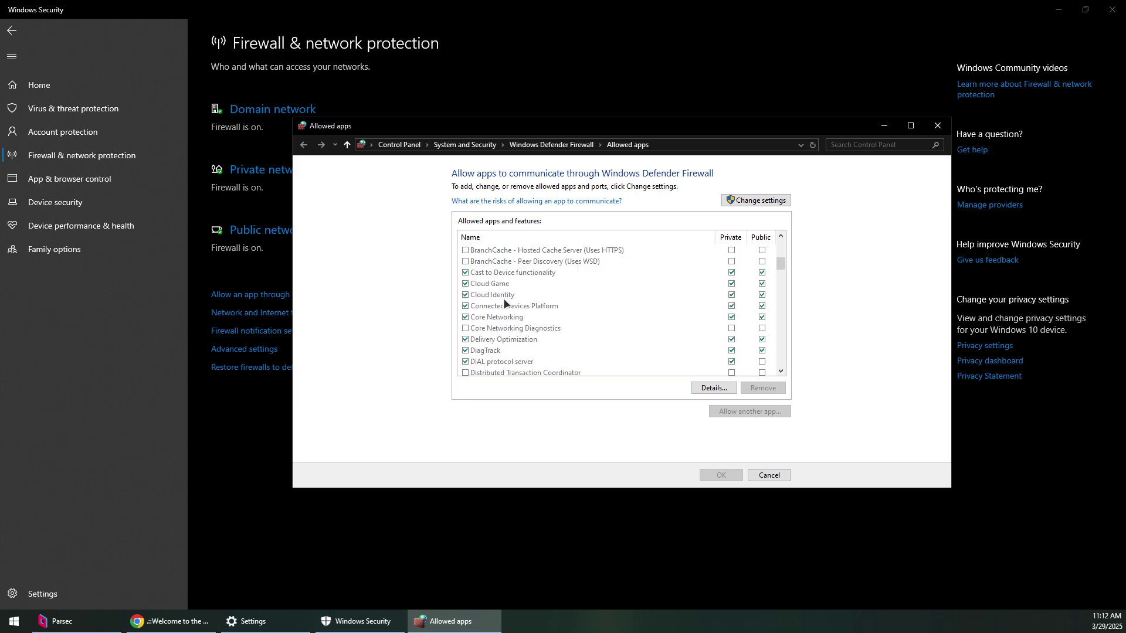
click(498, 310)
scroll(589, 251, up, 2)
scroll(568, 301, down, 6)
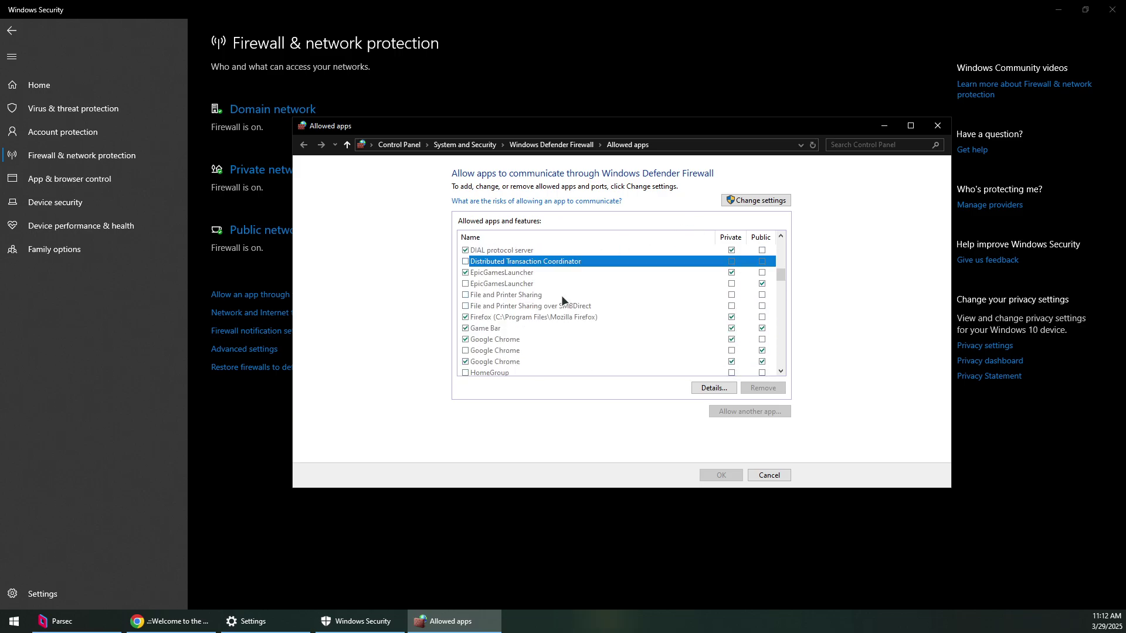
scroll(505, 305, down, 5)
click(503, 305)
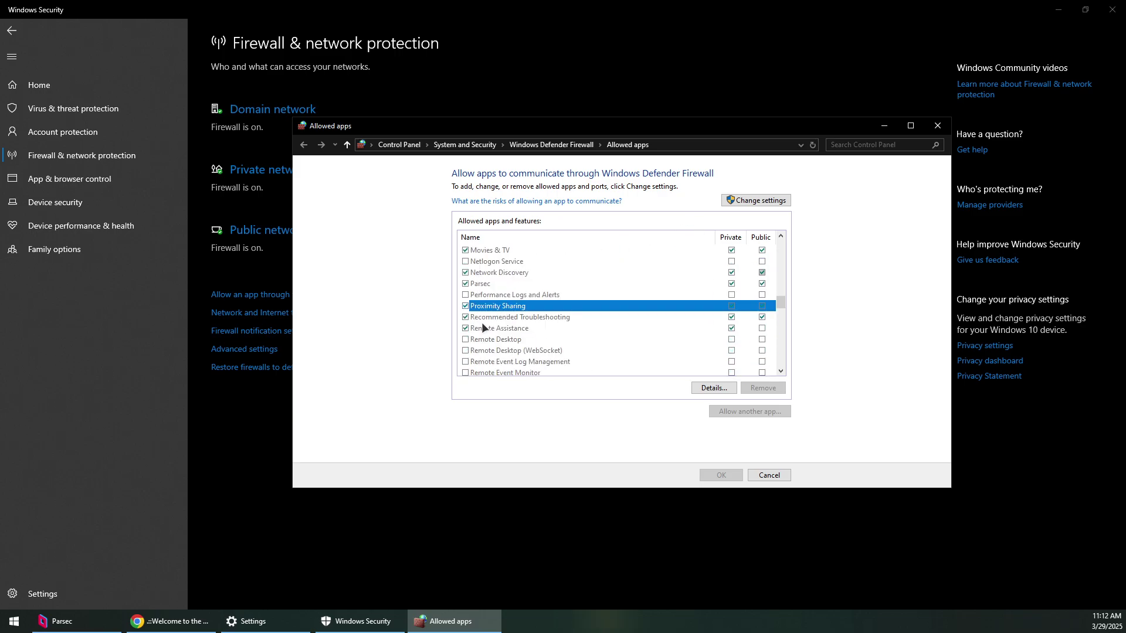
click(489, 285)
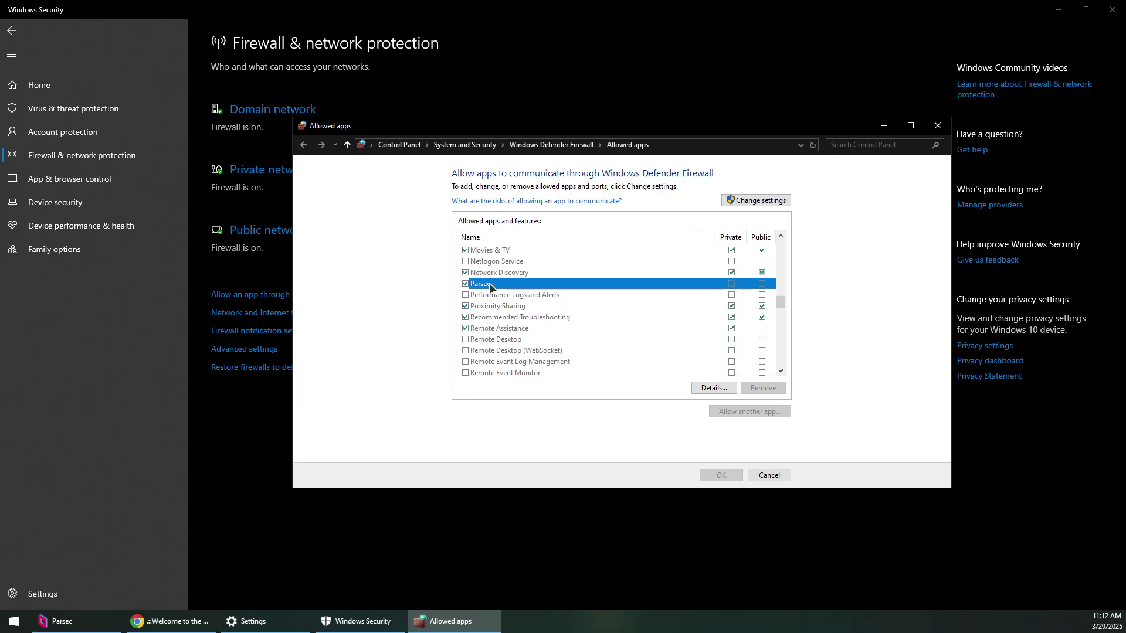
click(778, 200)
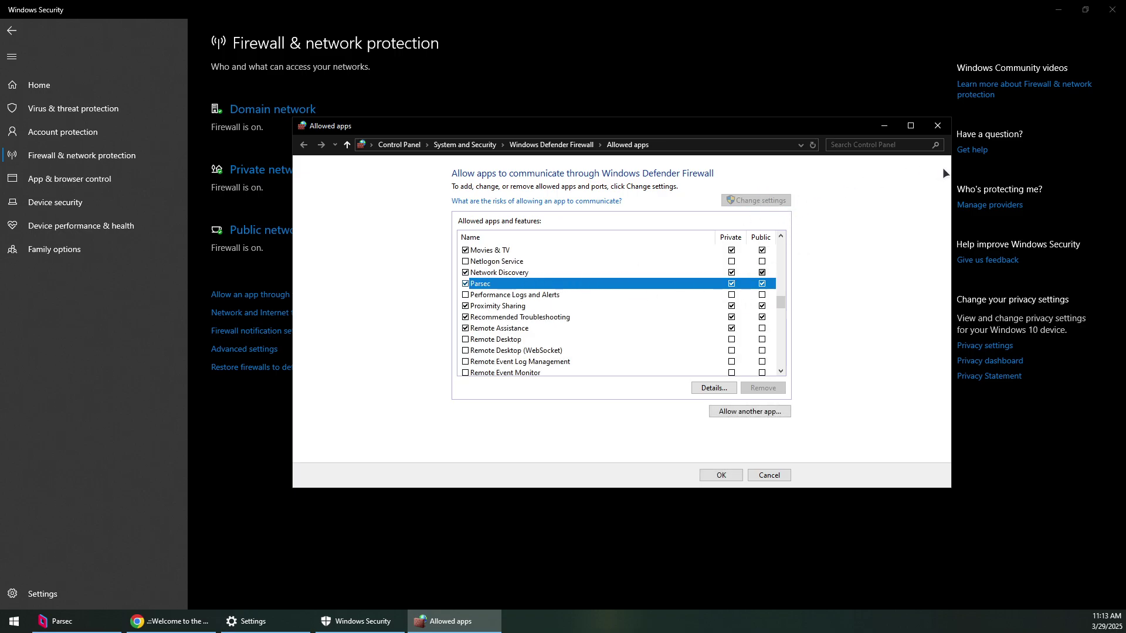
drag(951, 170, 999, 170)
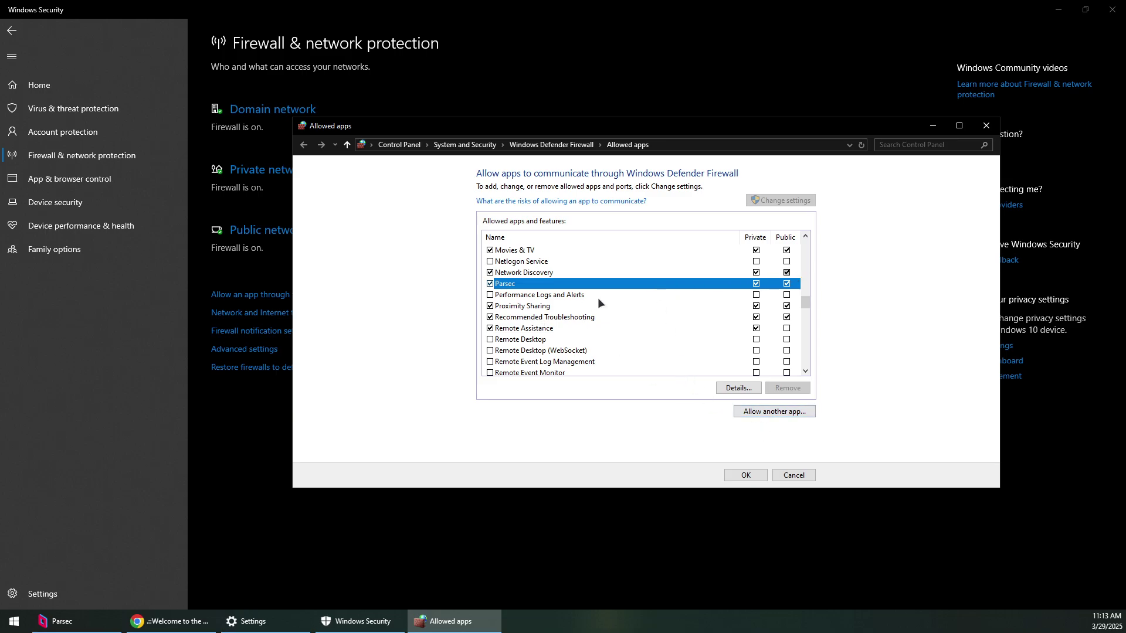
click(774, 411)
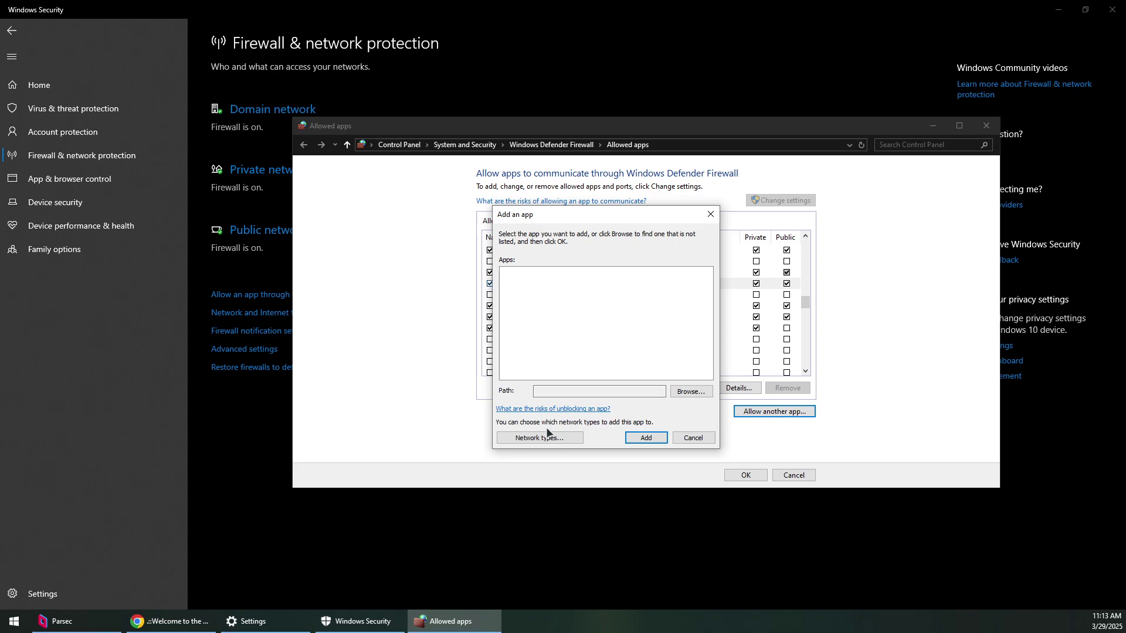
click(690, 392)
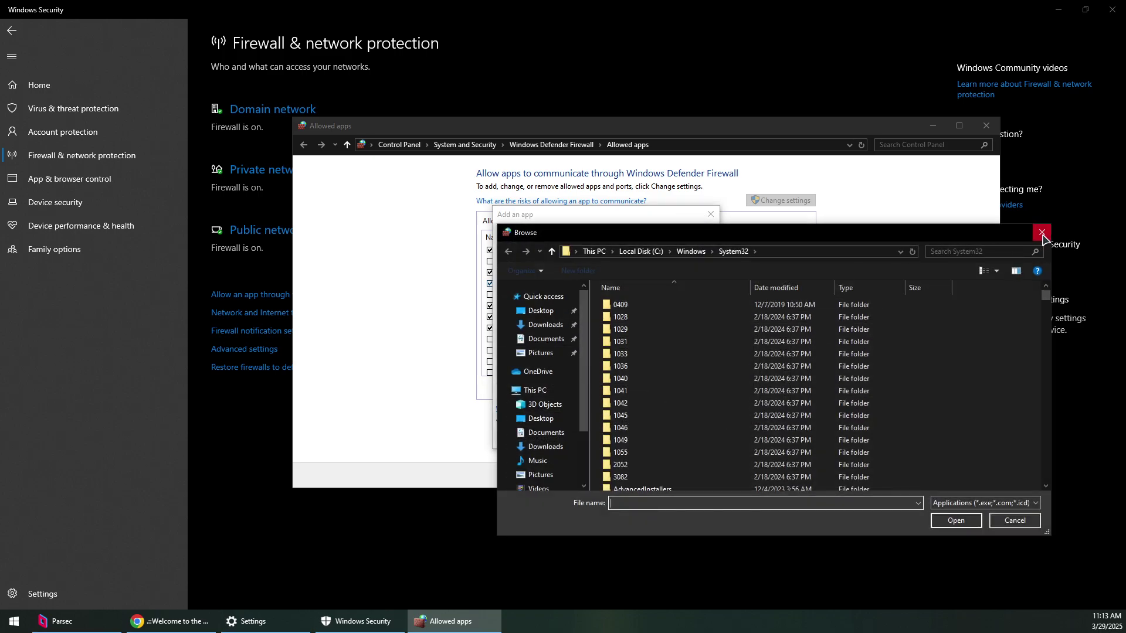
click(1042, 235)
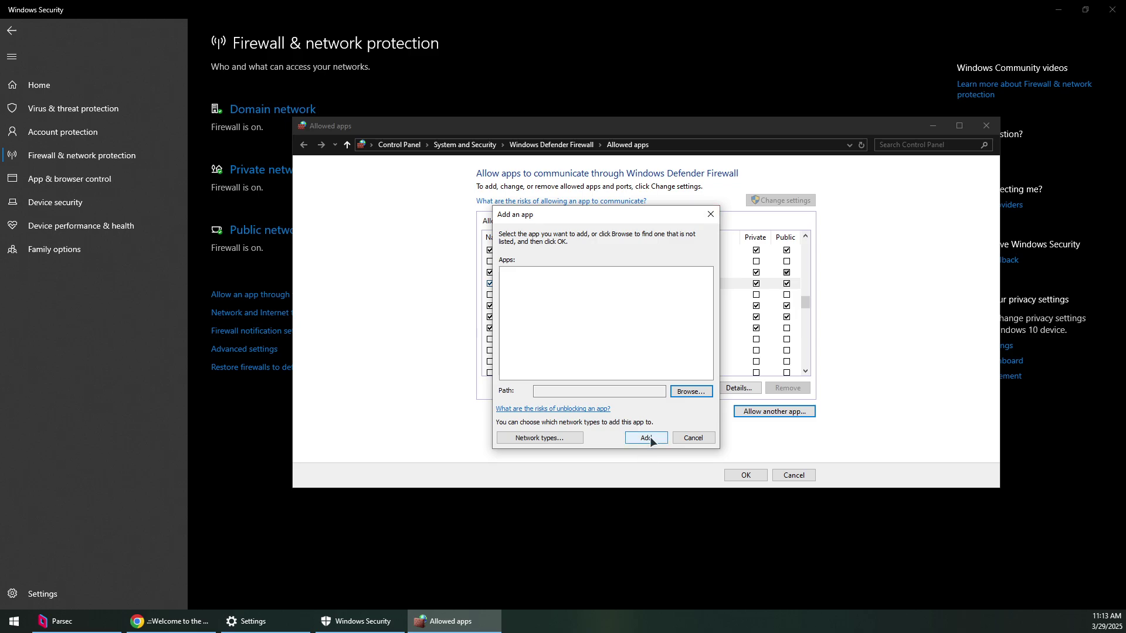
click(693, 438)
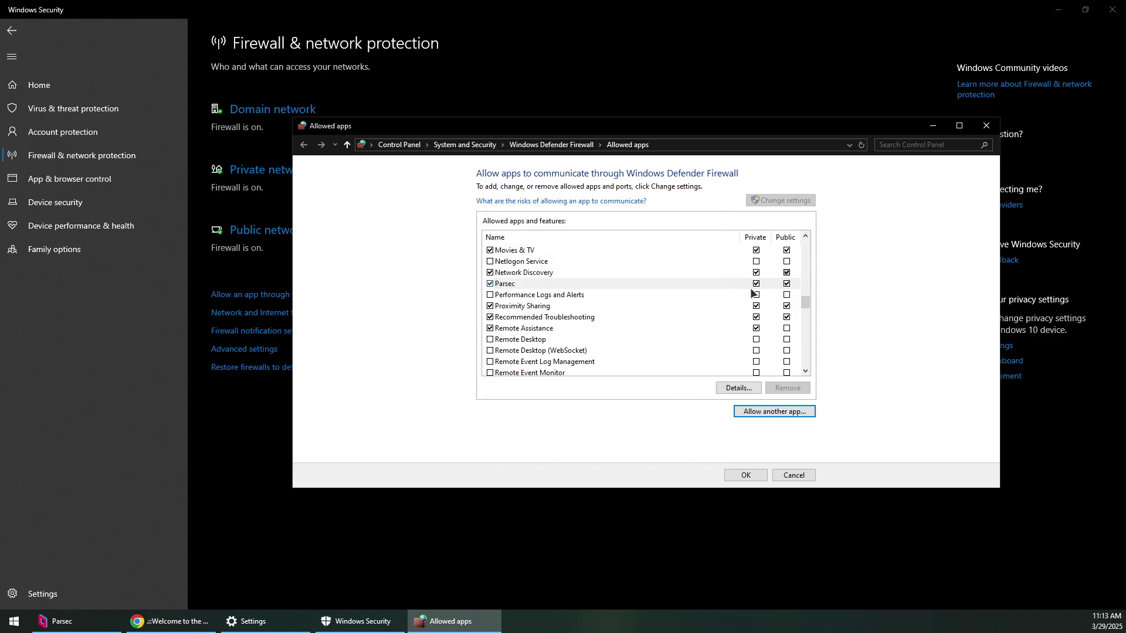
Step: Confirm the allowed apps list and return to Parsec's network settings
click(739, 476)
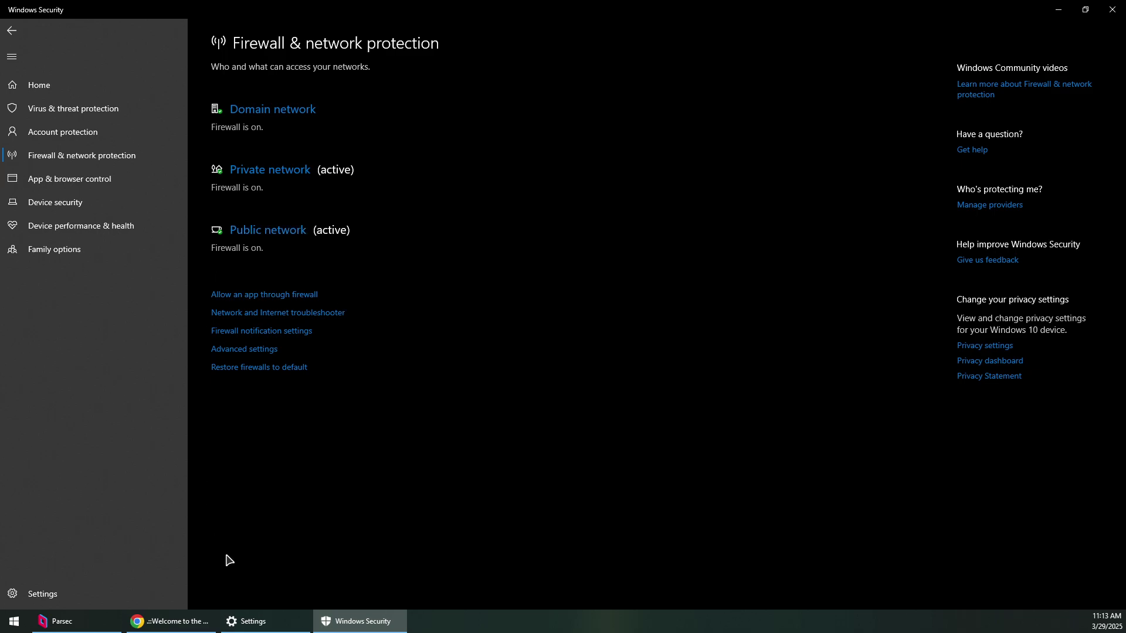
click(337, 626)
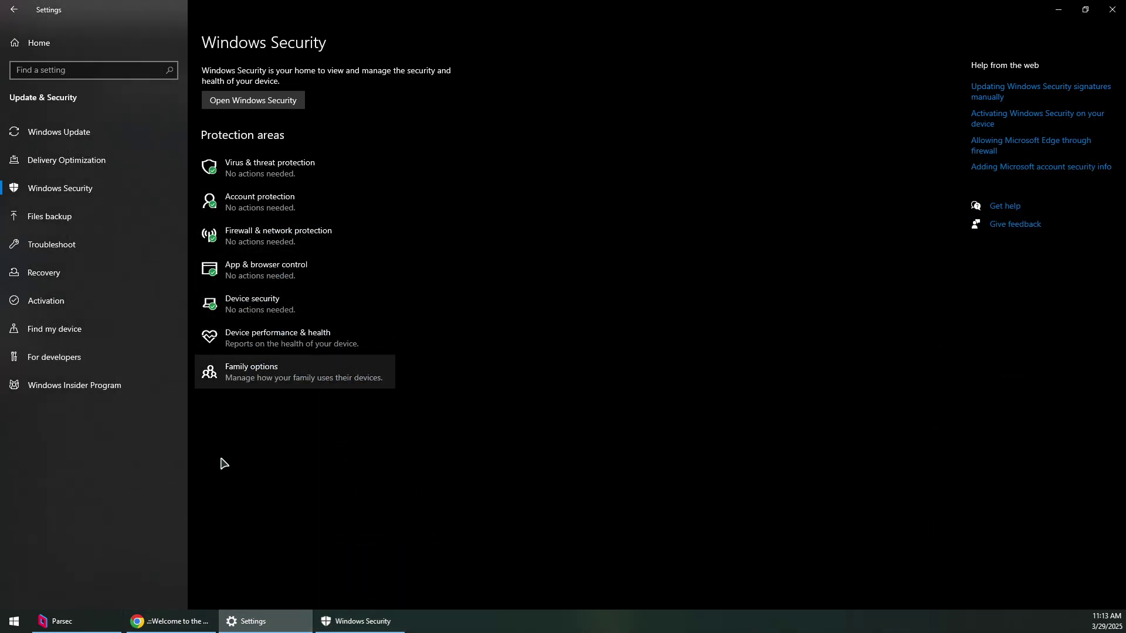
click(62, 622)
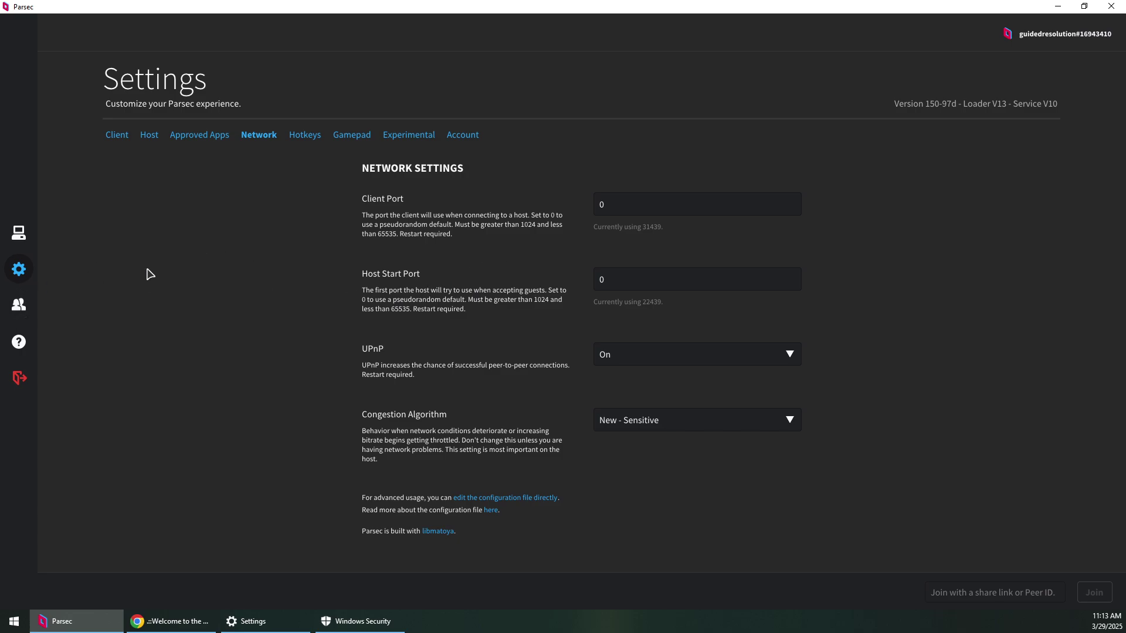
Step: Switch to the router's page at 192.168.1.1 in Chrome and open a new port forwarding rule in the NAT settings
click(170, 625)
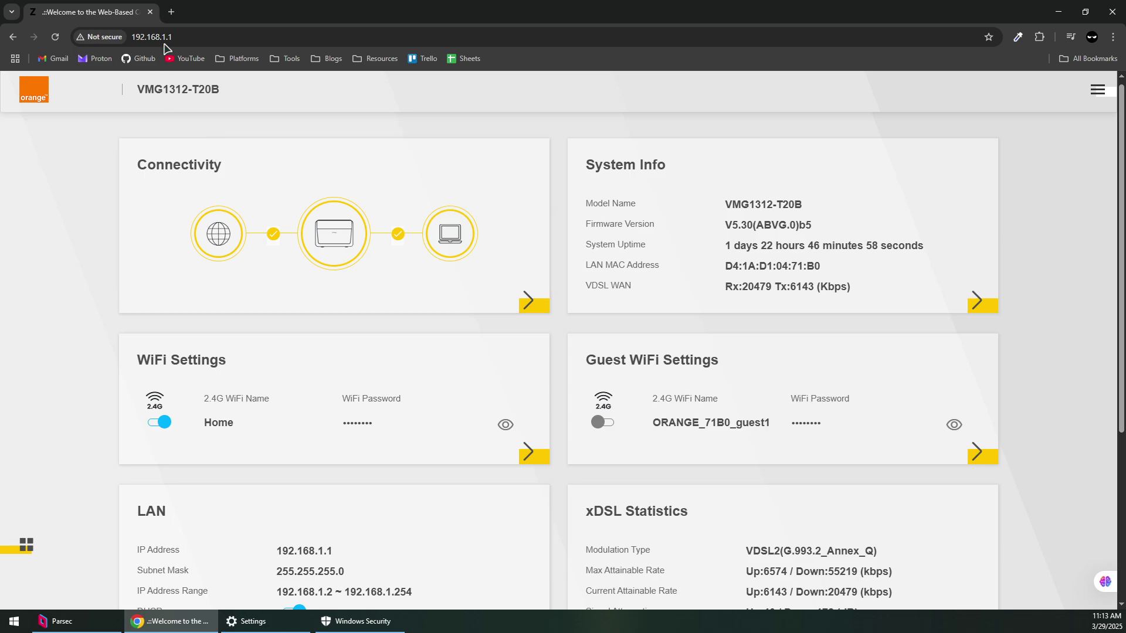
click(187, 37)
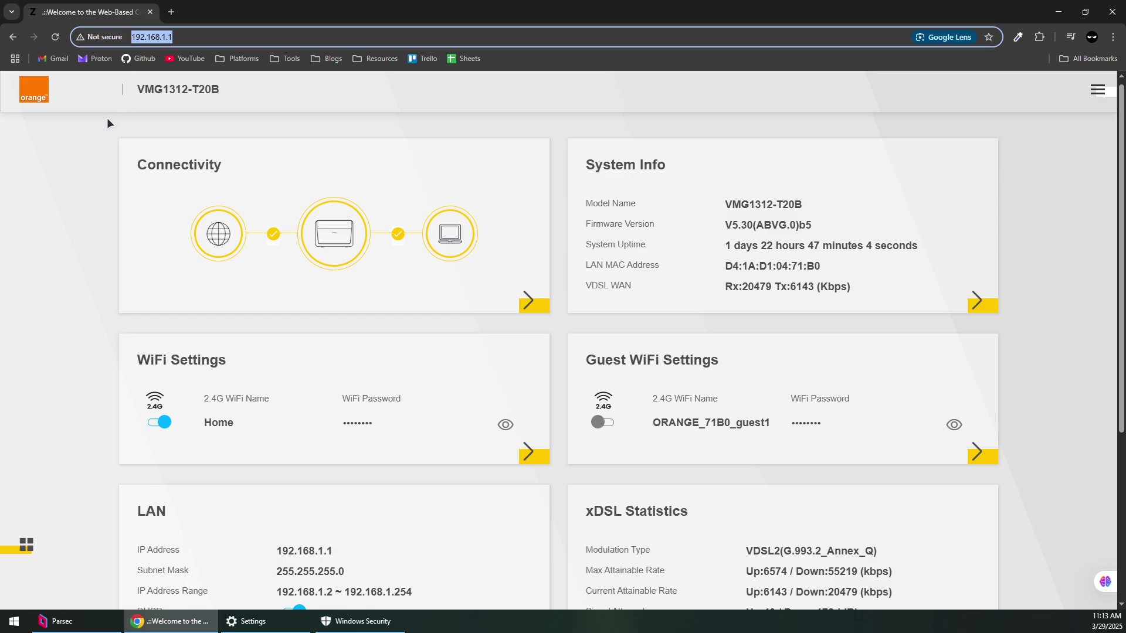
click(1097, 90)
click(820, 134)
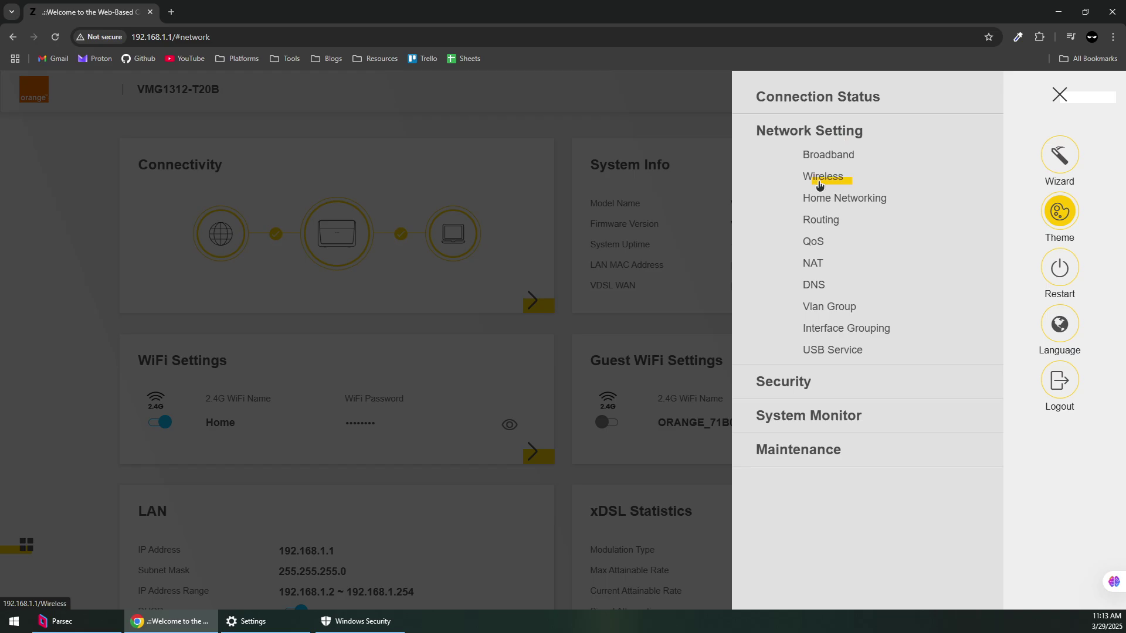
click(815, 265)
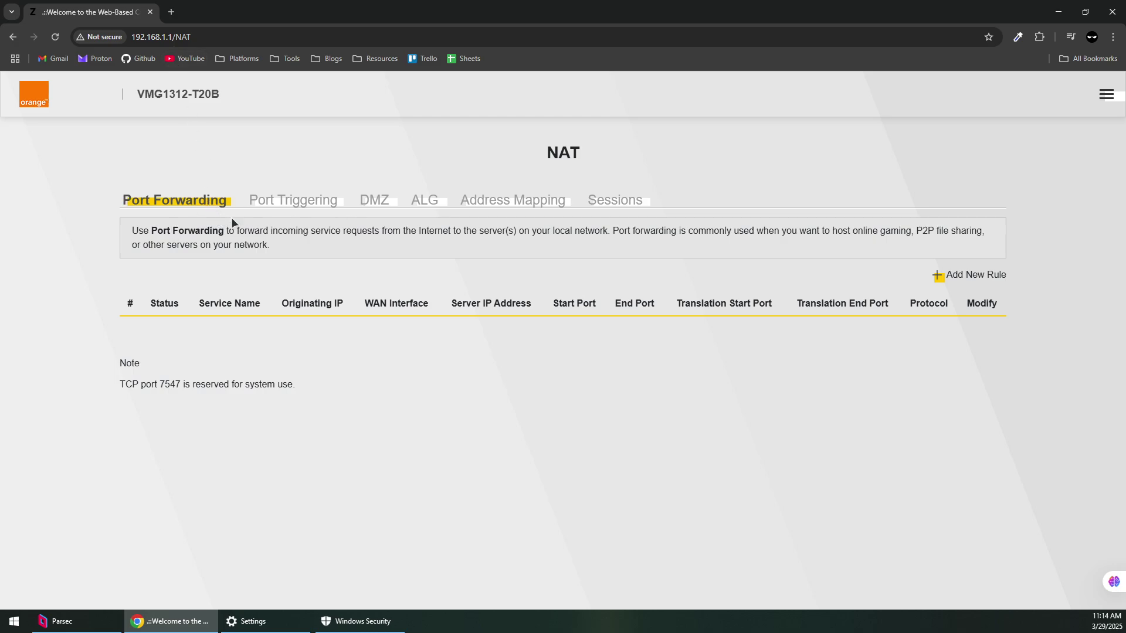
click(945, 283)
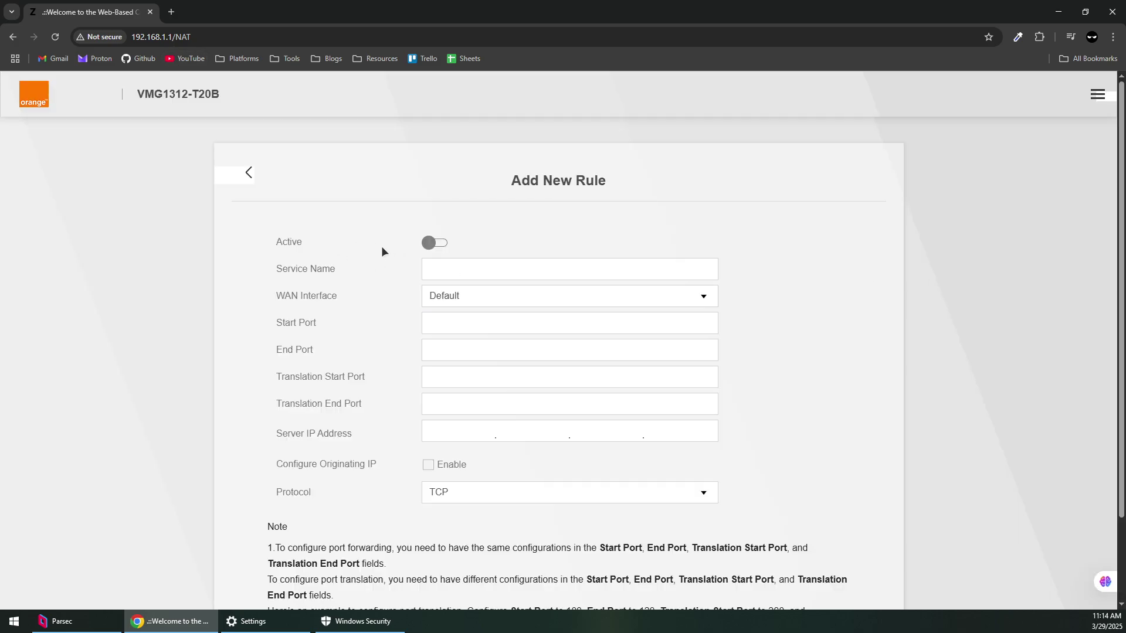
Step: Examine the new rule's fields for service name, start and end ports, translation ports, server IP address and protocol
scroll(381, 251, down, 1)
click(460, 211)
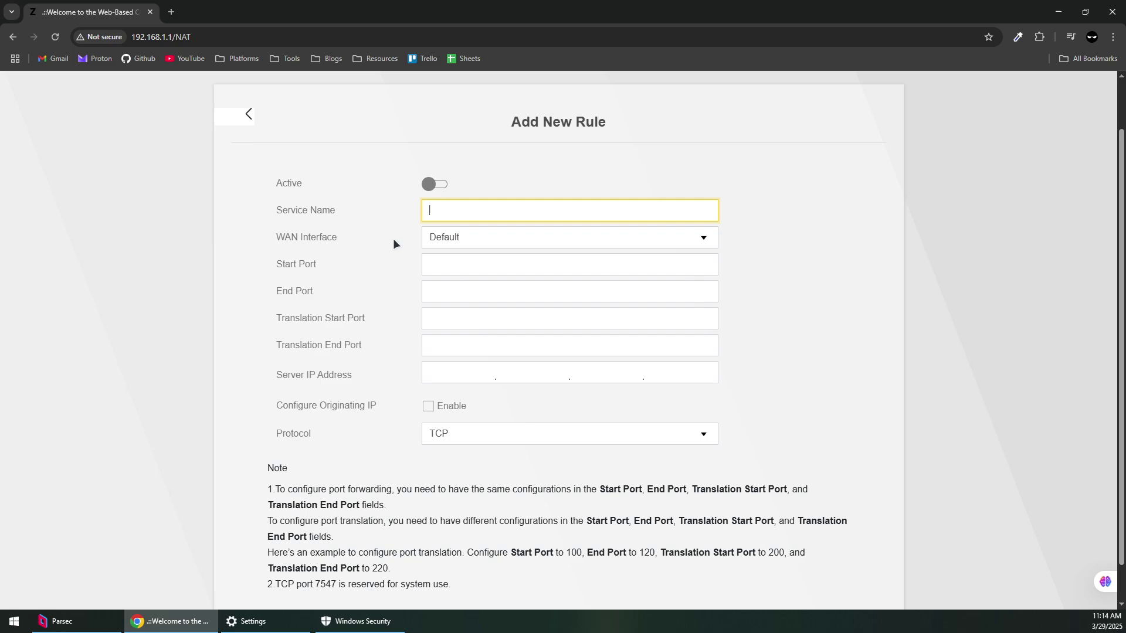
click(471, 265)
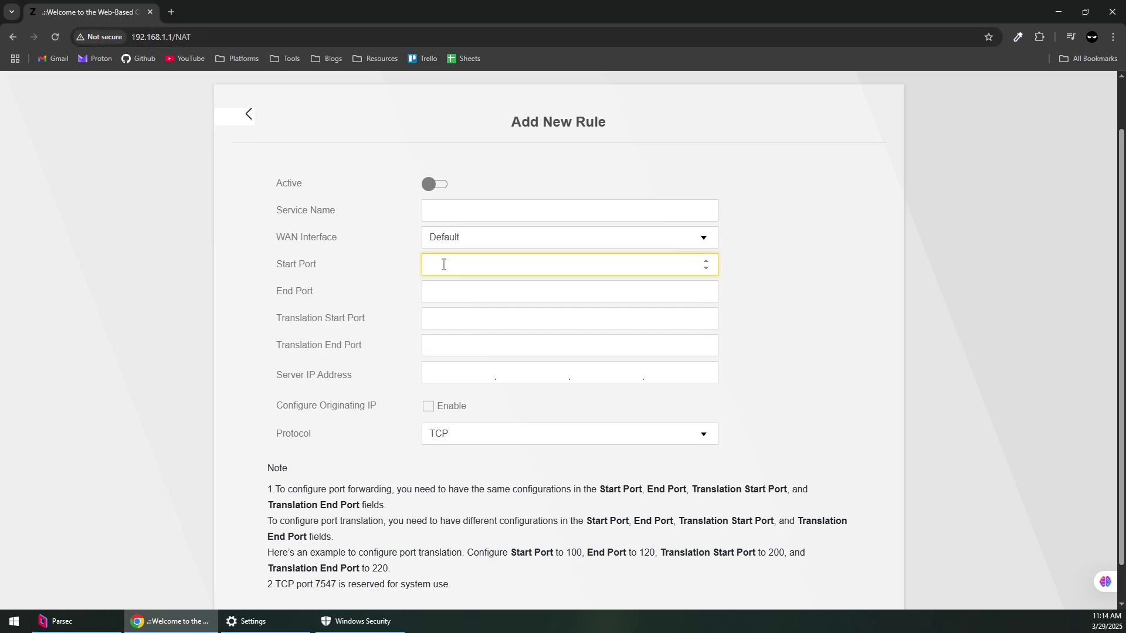
click(445, 293)
click(469, 433)
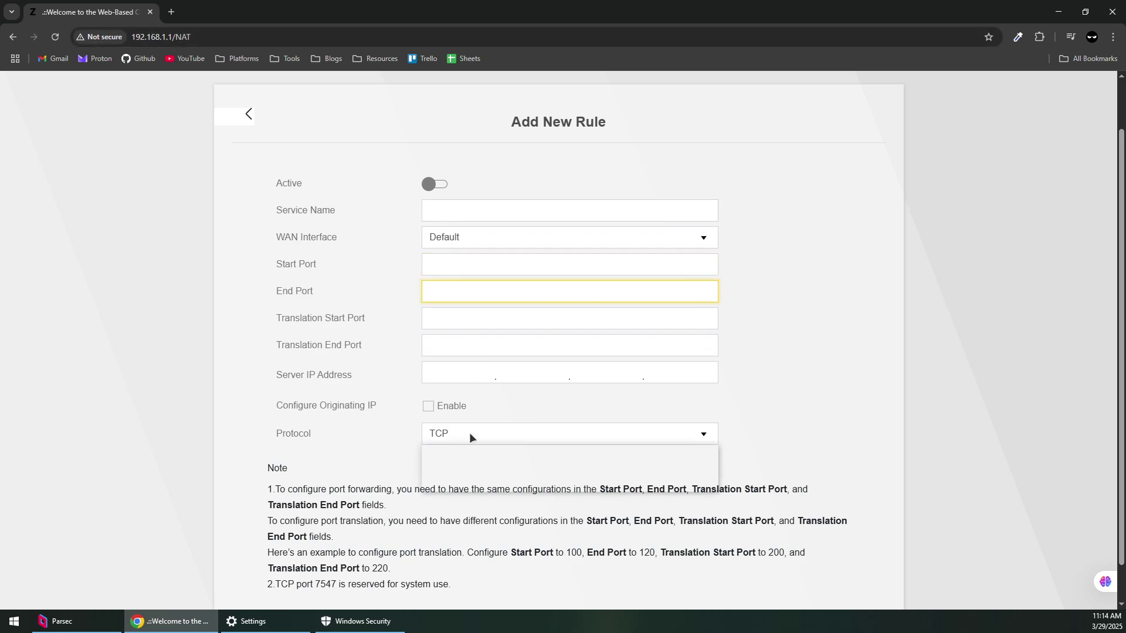
click(469, 435)
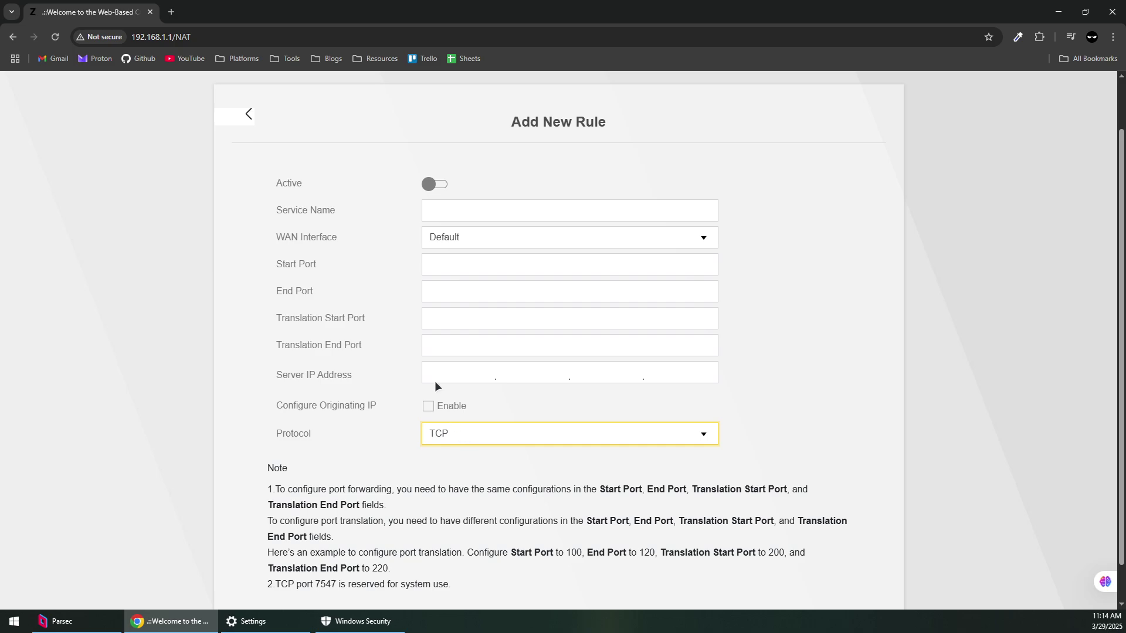
click(456, 323)
click(470, 338)
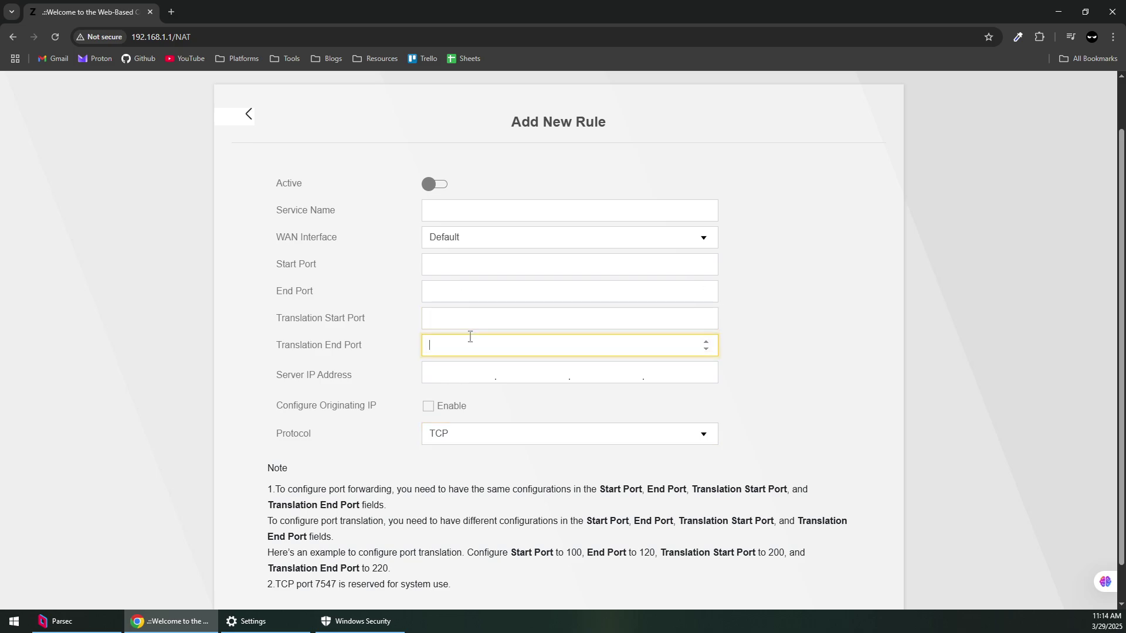
click(470, 321)
click(460, 372)
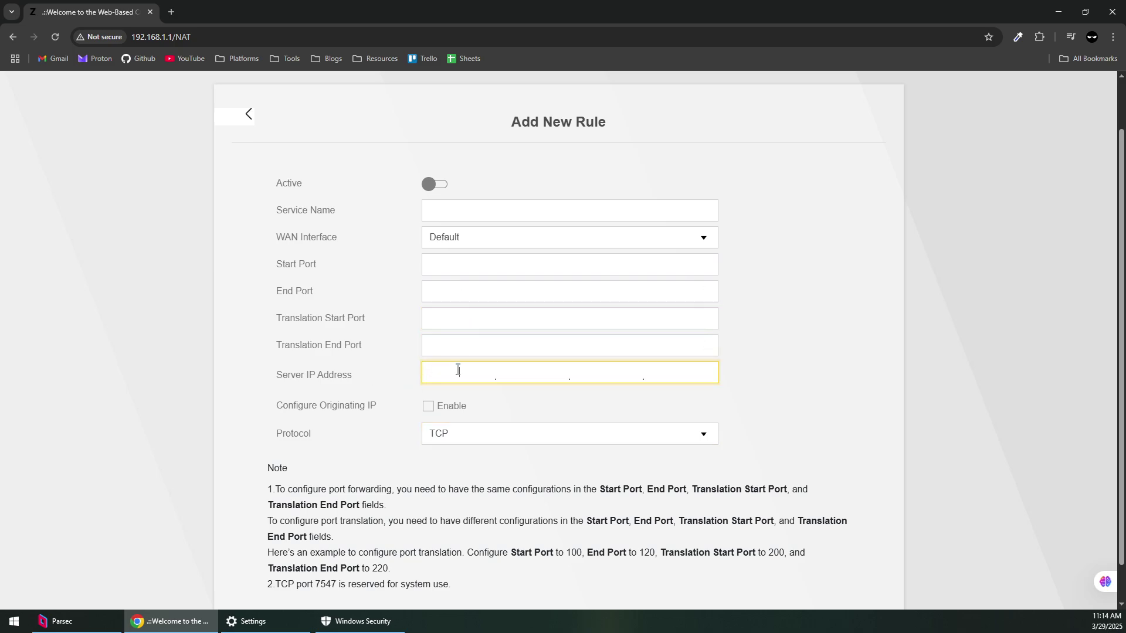
Step: Highlight the router's IP address in the page URL, review the blank port forwarding rule form again and return to the rule list
click(173, 36)
drag(172, 37, 132, 35)
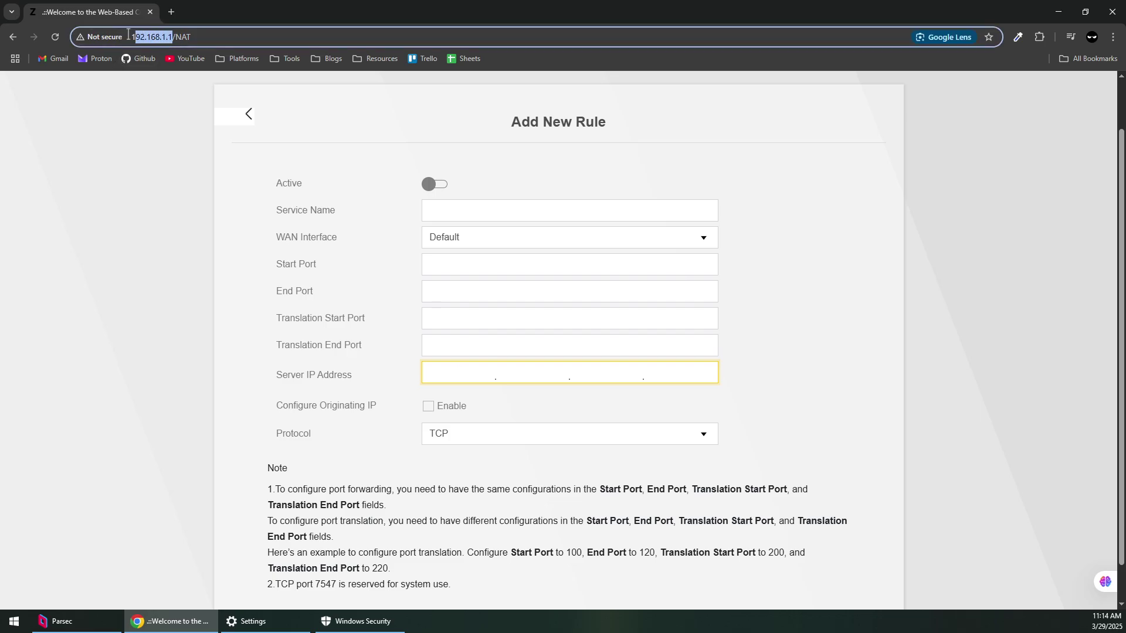
scroll(322, 123, up, 1)
click(248, 172)
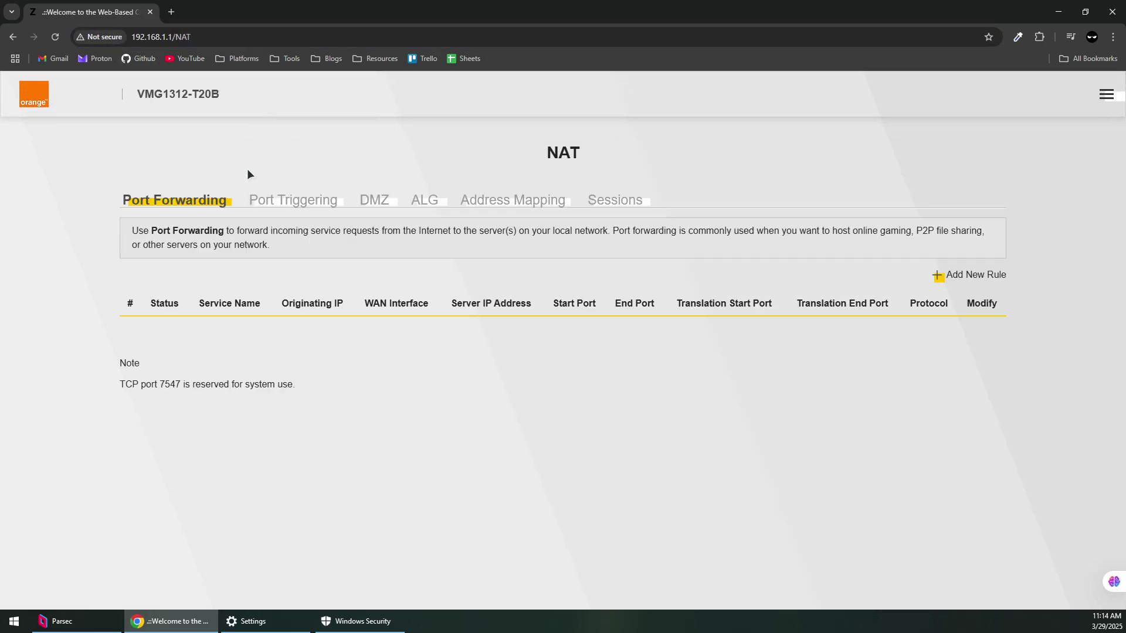
click(953, 283)
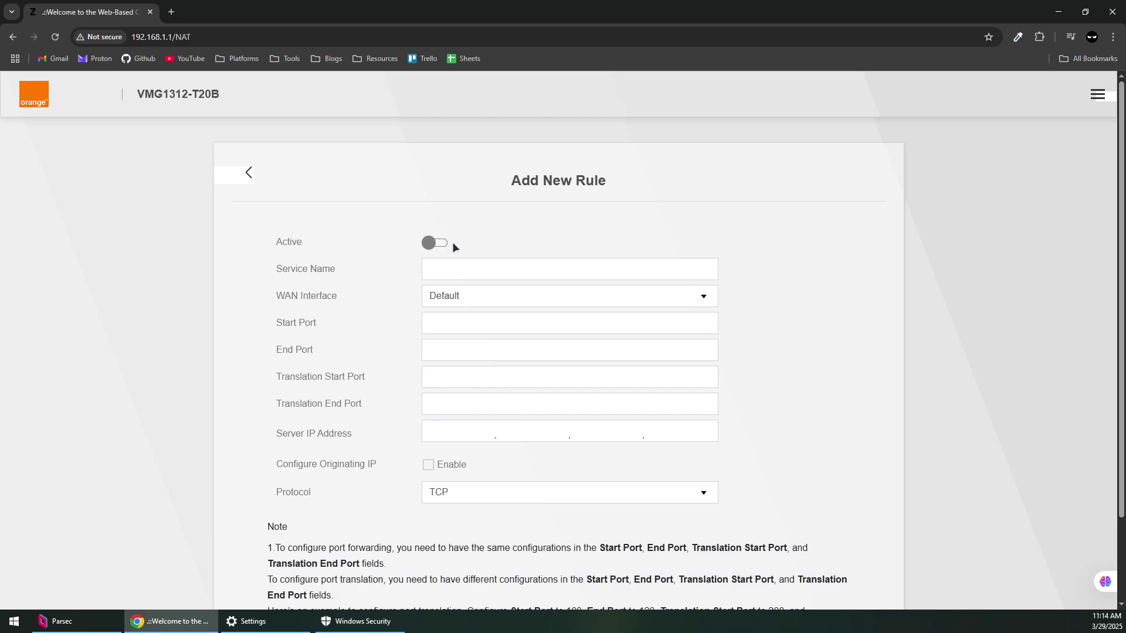
click(250, 173)
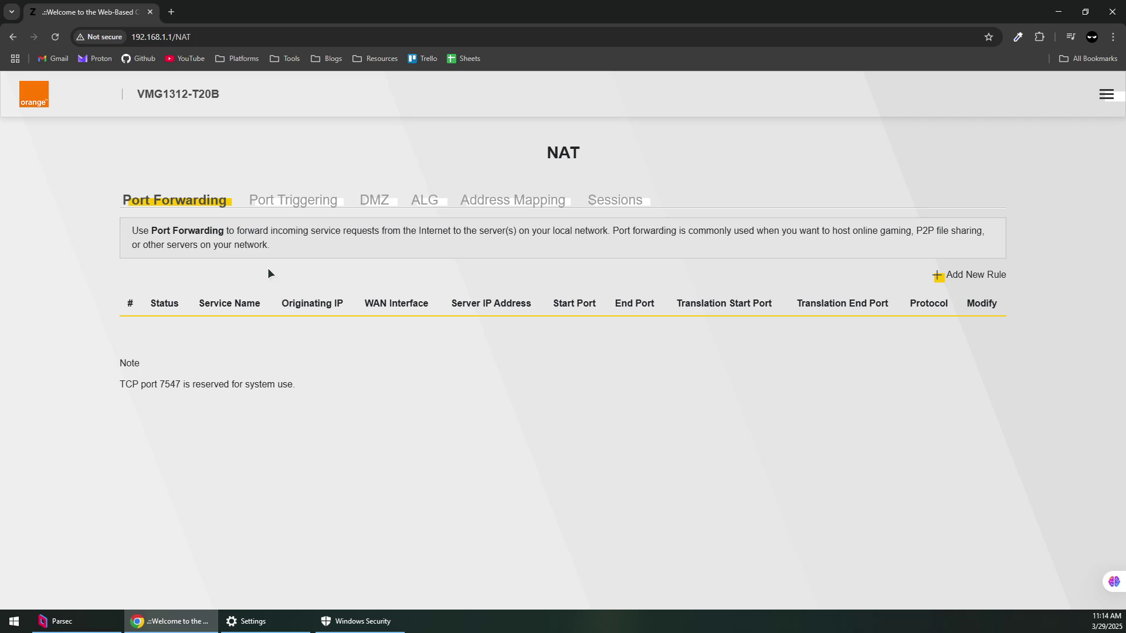
Step: Open the router's Firewall security settings and examine the general IPv4, IPv6 and security level options
click(1106, 94)
click(796, 168)
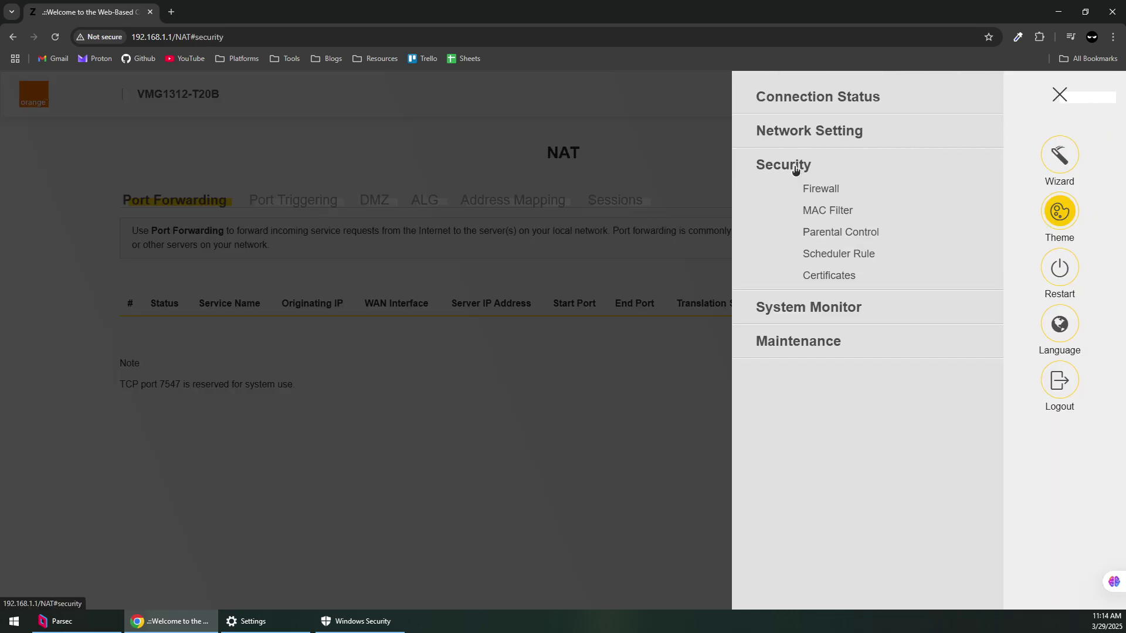
click(824, 188)
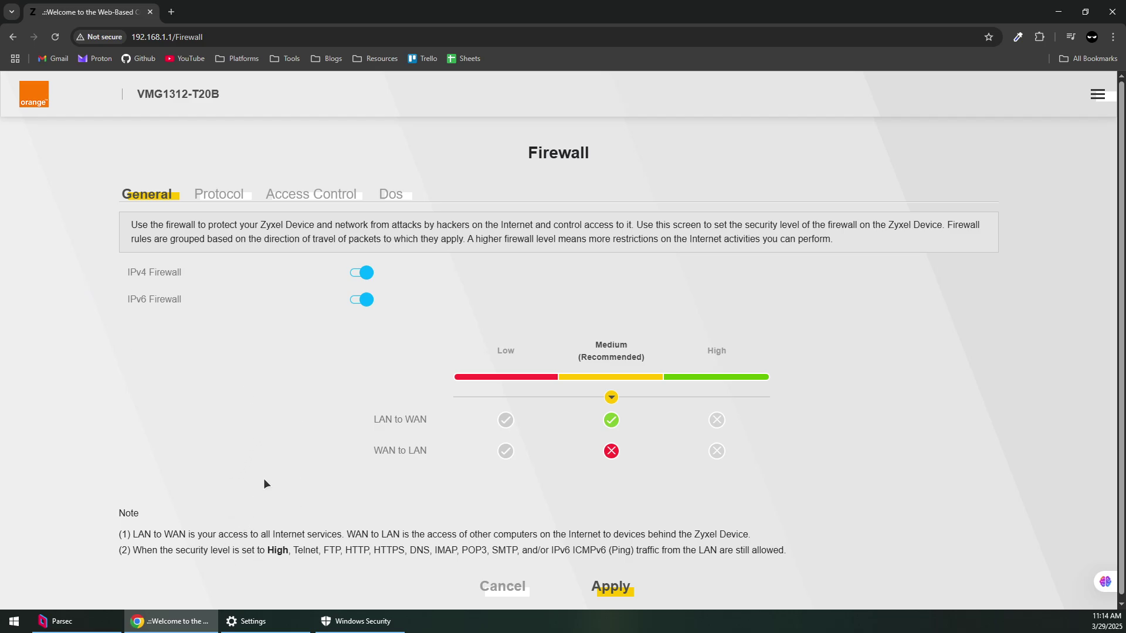
scroll(284, 470, down, 1)
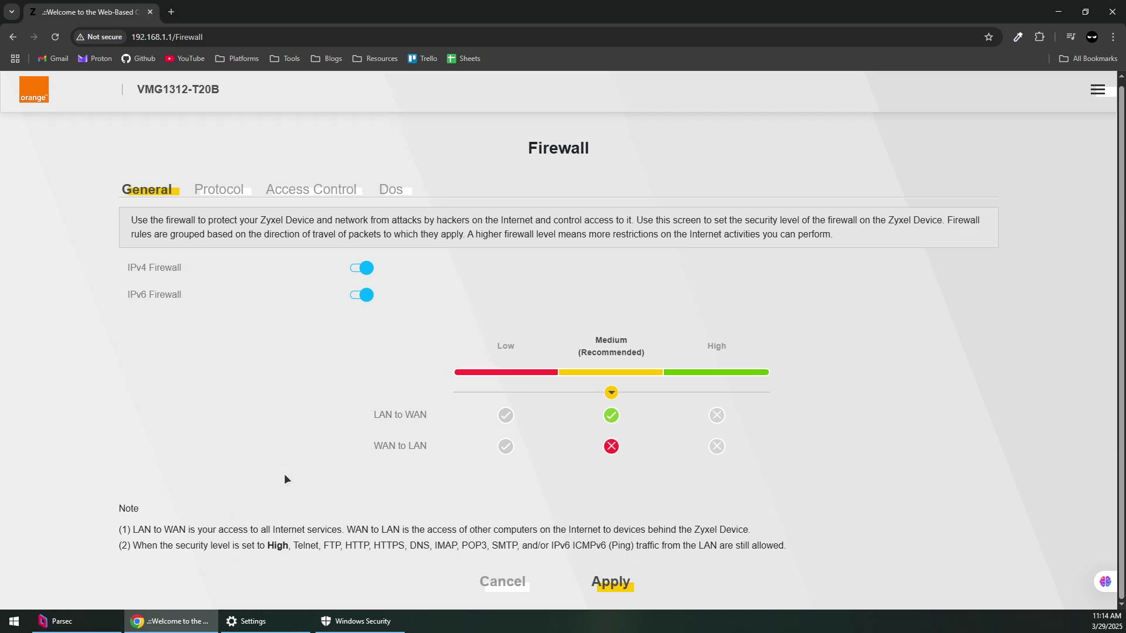